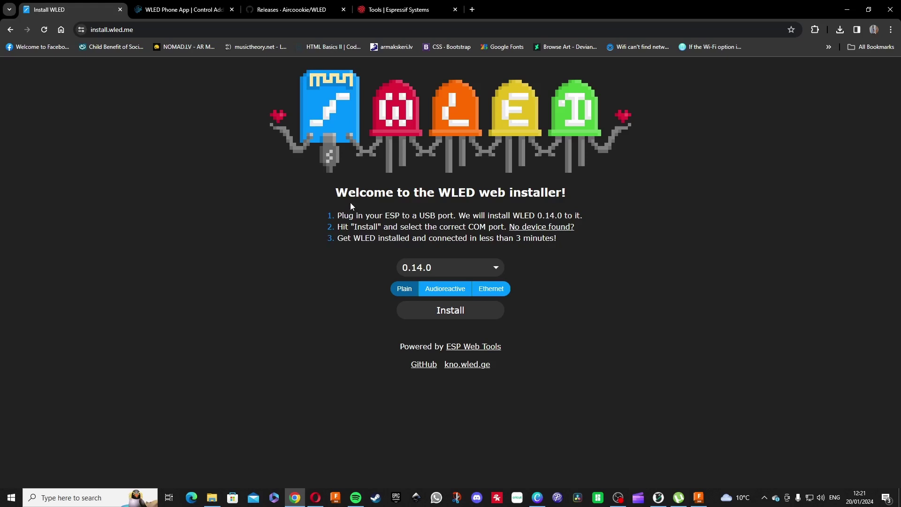
Step: Select firmware version 0.14.1 and start the installation
left_click(438, 268)
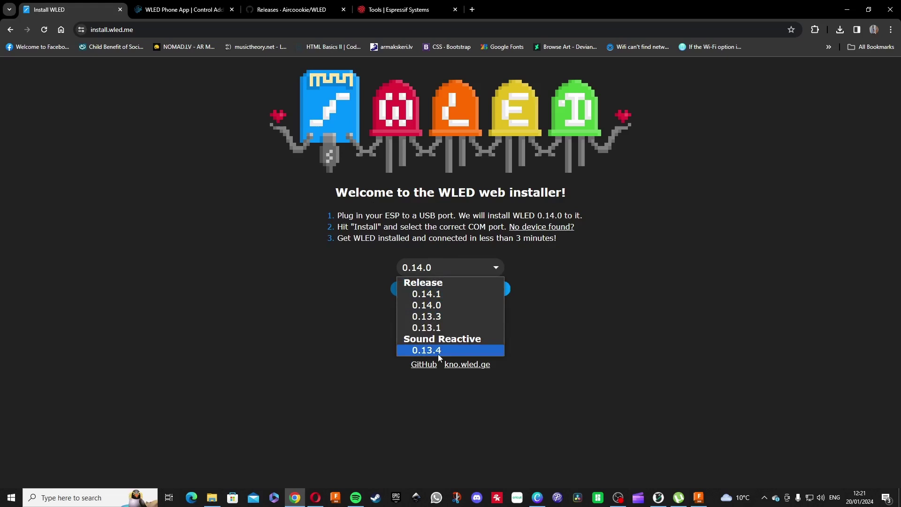
left_click(441, 297)
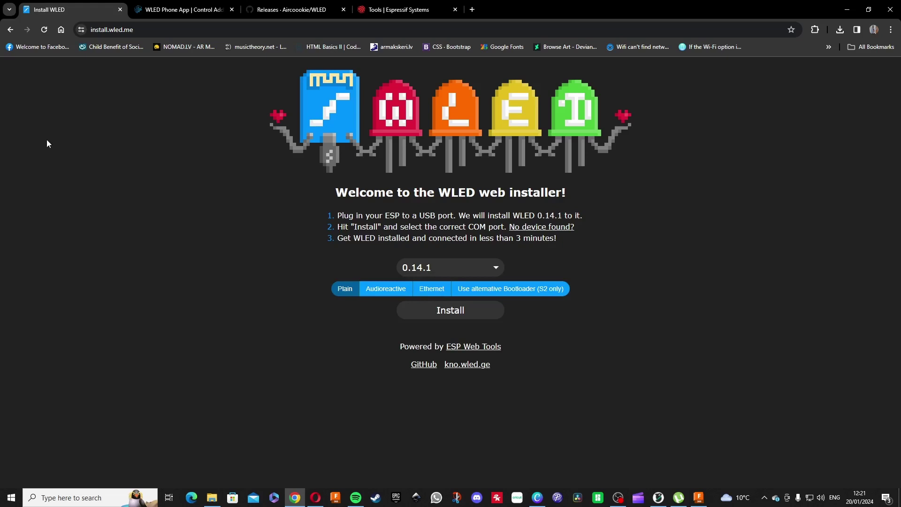
left_click(436, 313)
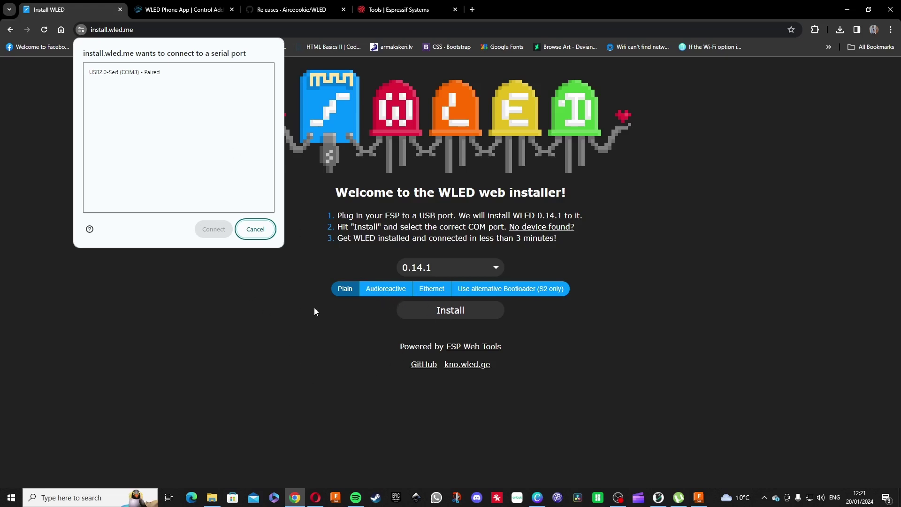
Step: Connect to the USB2.0-Serial device on COM3
left_click(147, 72)
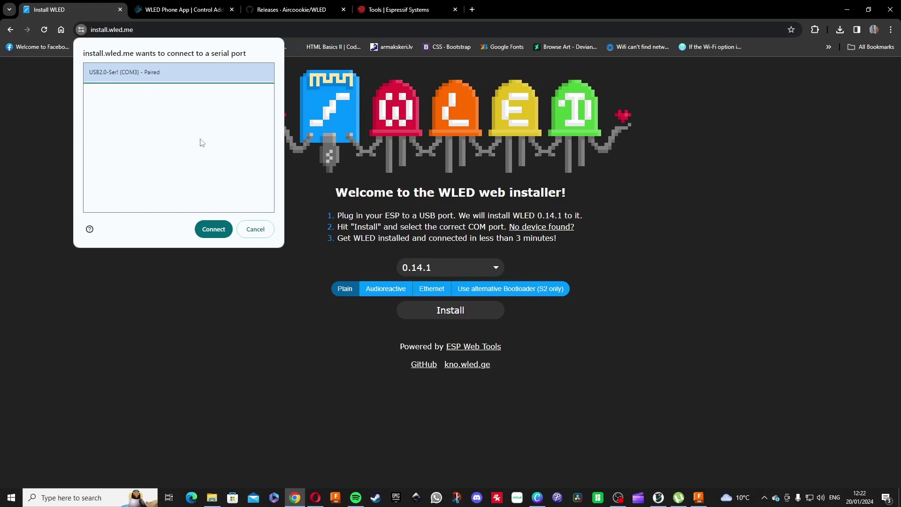
left_click(217, 231)
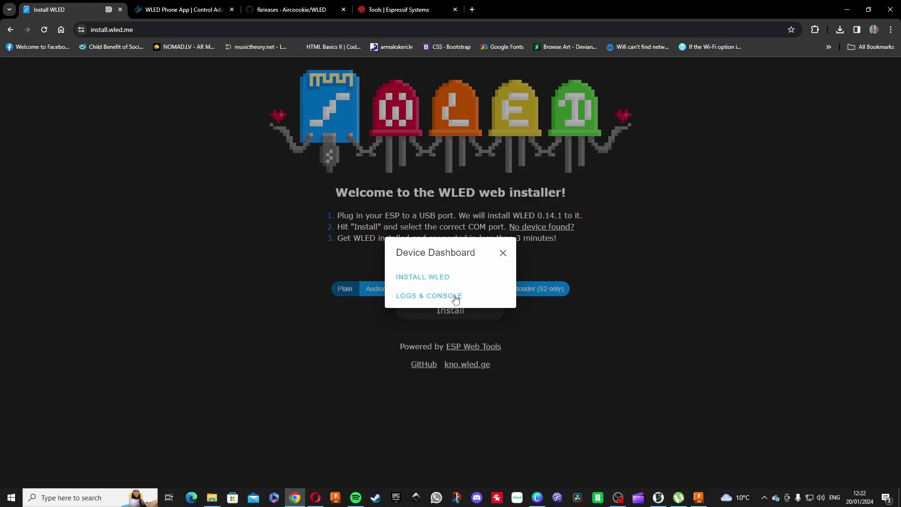
Step: Install WLED 0.14.1 on the board, confirming that the device will be erased
left_click(420, 280)
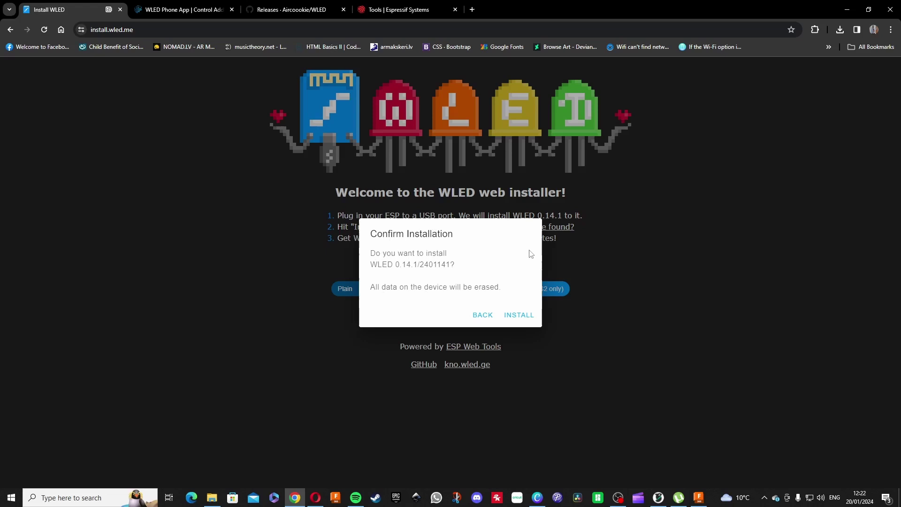
left_click(517, 319)
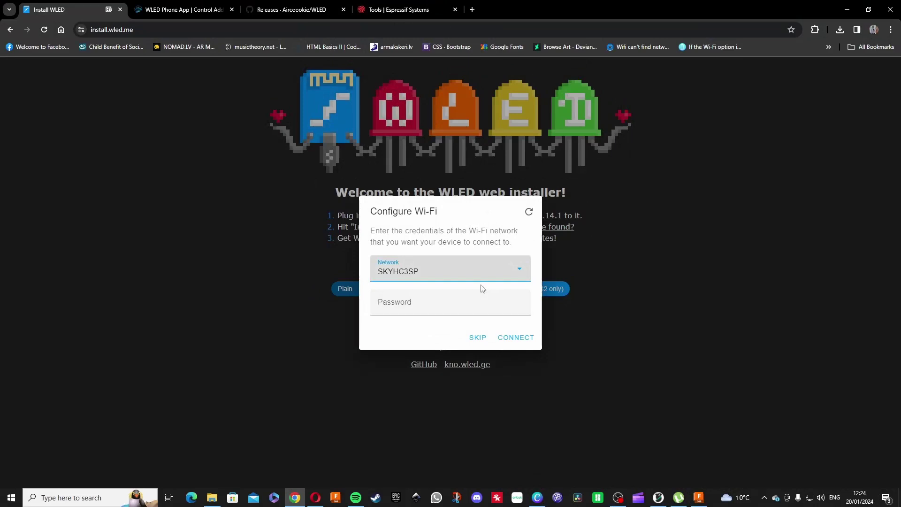
Step: Choose the VODAFONE-3ED0 network and fill in its Wi-Fi password
left_click(514, 268)
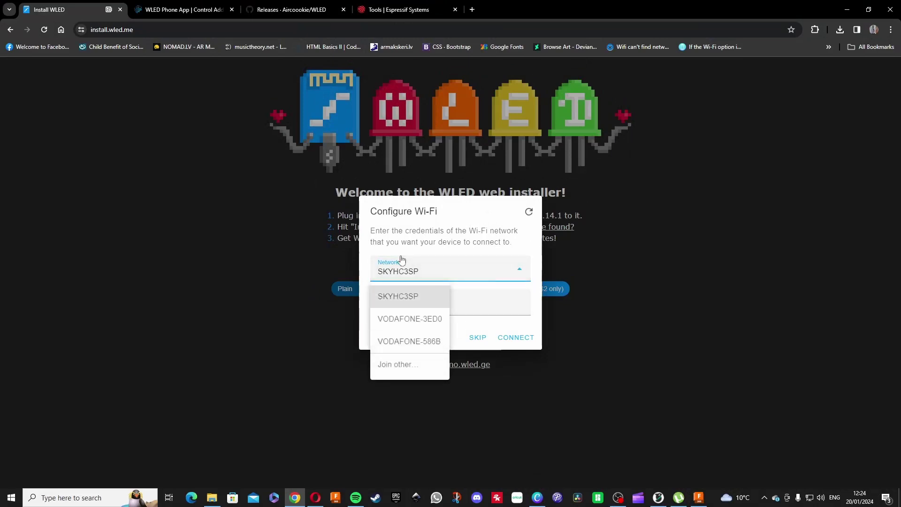
left_click(405, 319)
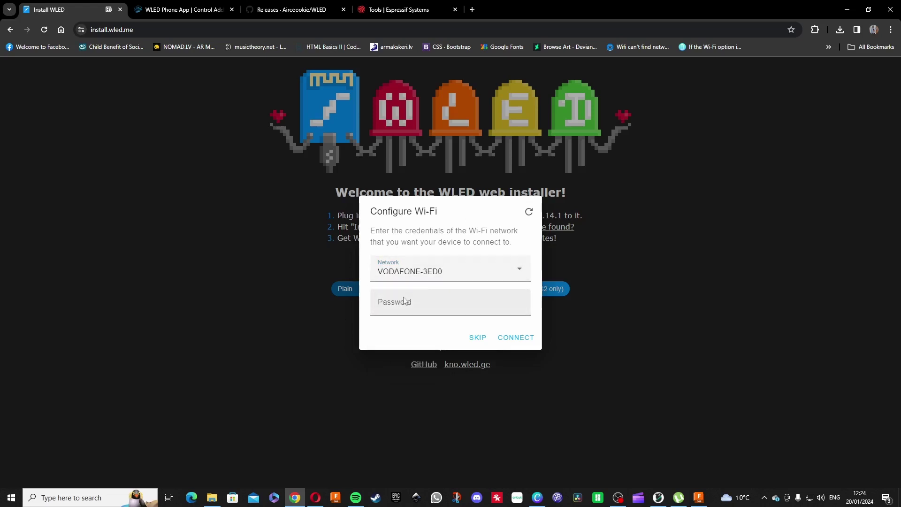
left_click(405, 301)
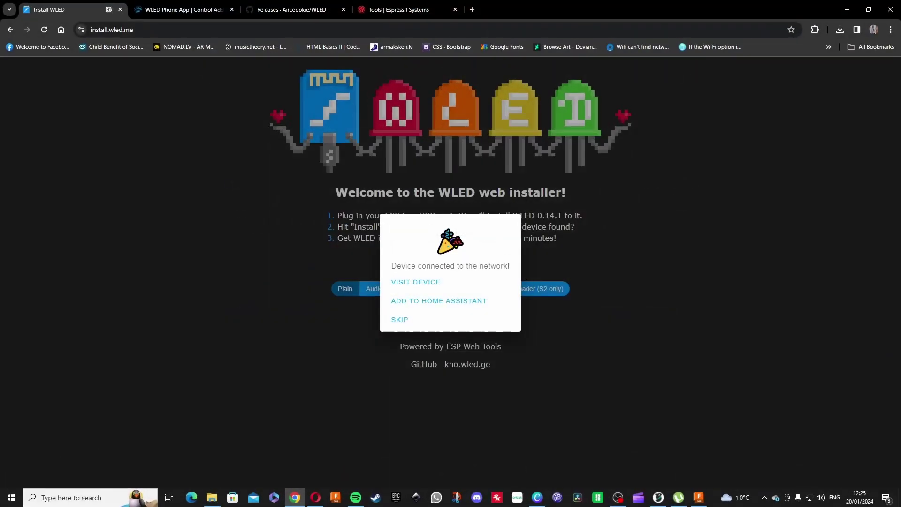
Step: Visit the newly installed device to open its WLED page at 192.168.1.20
left_click(421, 287)
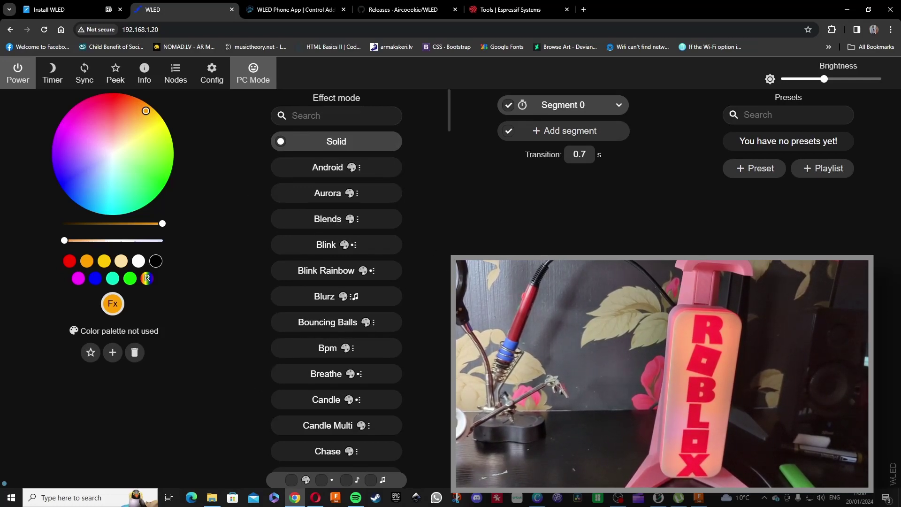
Step: Try the Chase Rainbow effect with the Icefire palette
scroll(380, 319, "down", 2)
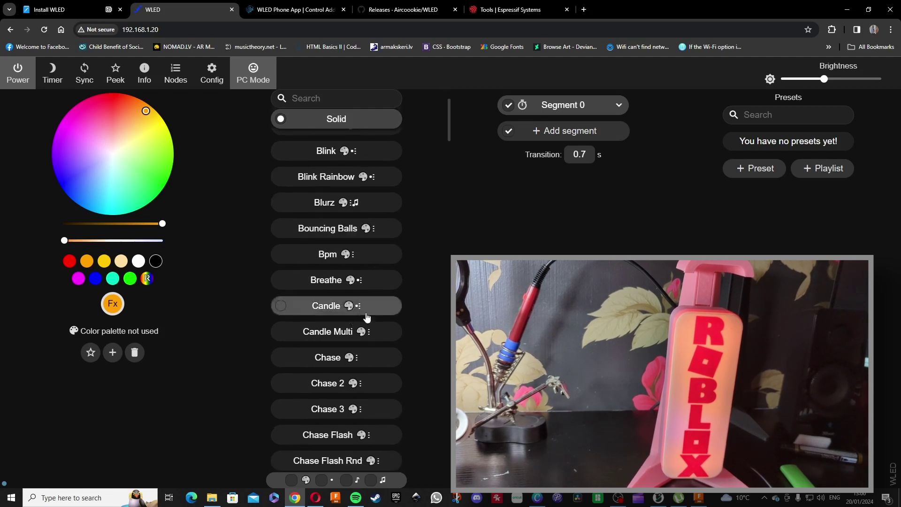
scroll(286, 262, "up", 2)
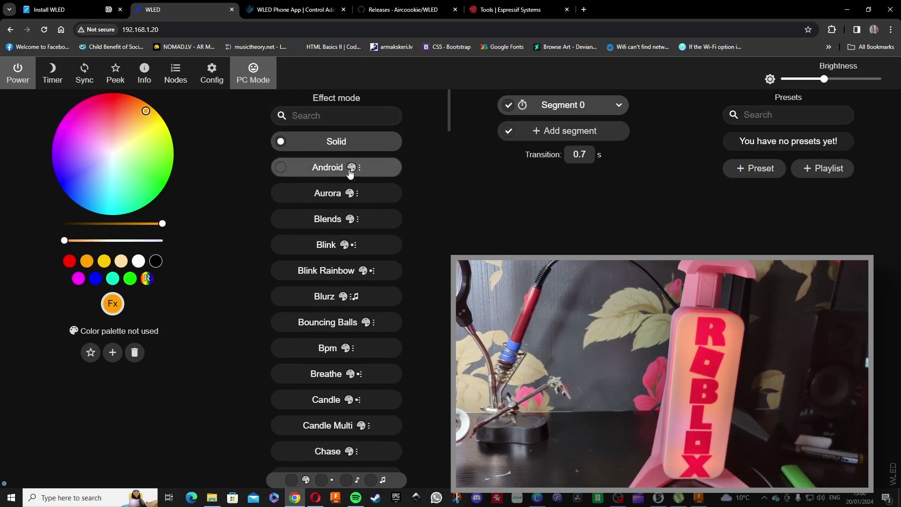
scroll(326, 288, "down", 6)
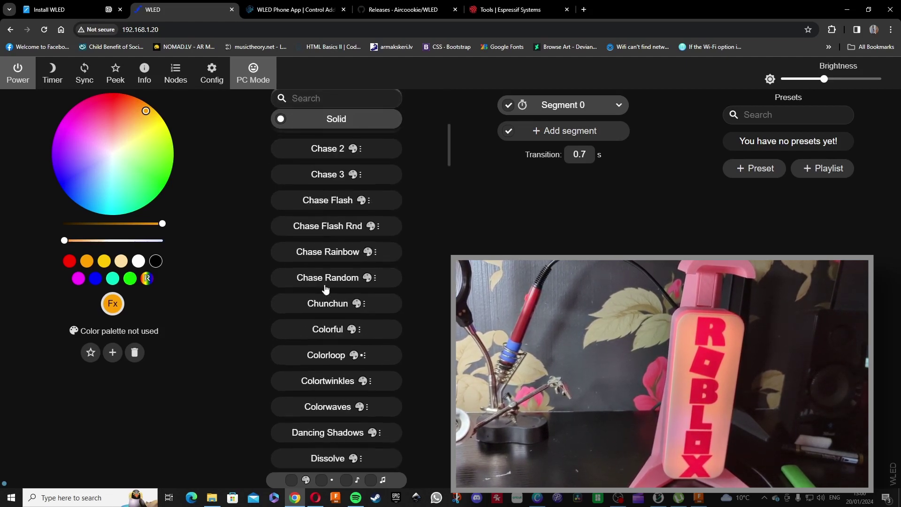
scroll(326, 288, "up", 5)
scroll(326, 288, "down", 3)
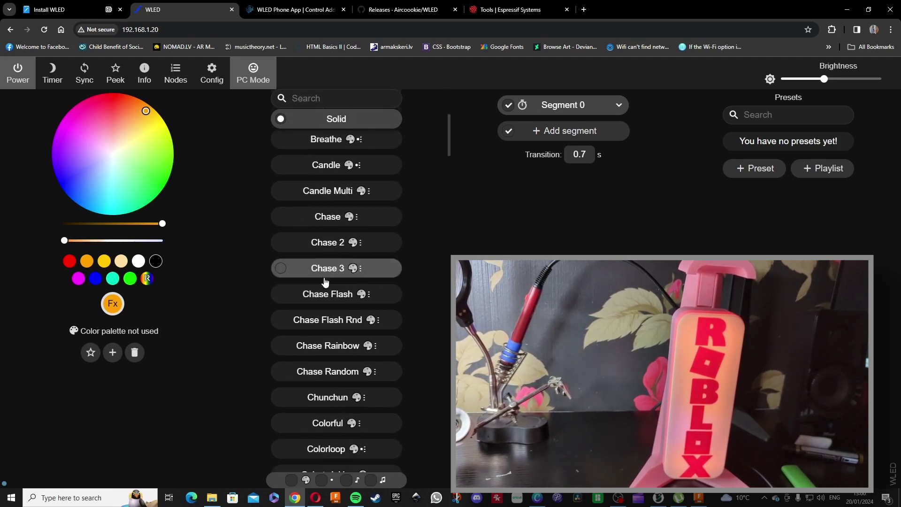
left_click(326, 346)
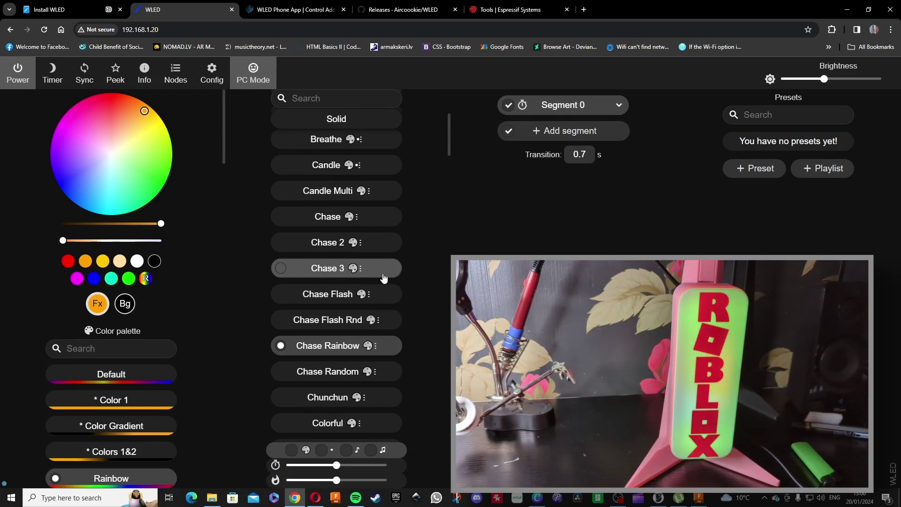
scroll(141, 360, "down", 5)
scroll(141, 359, "down", 9)
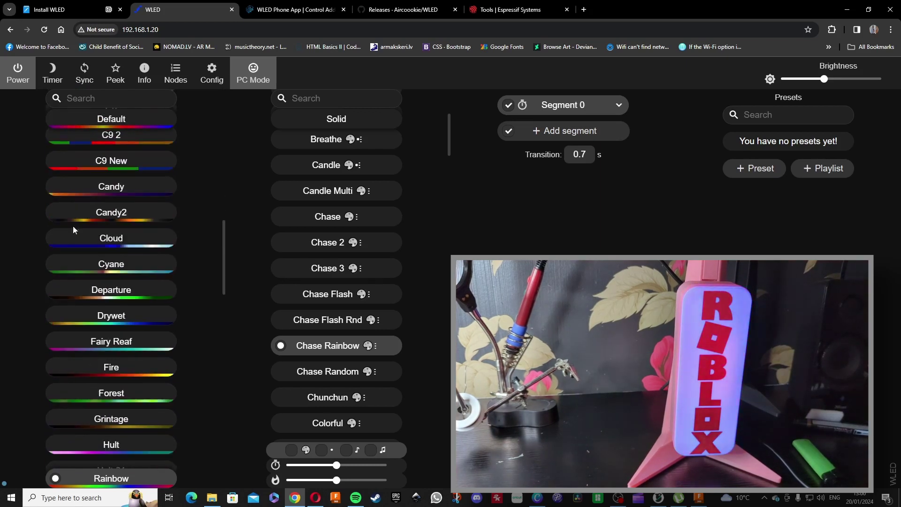
scroll(102, 280, "down", 3)
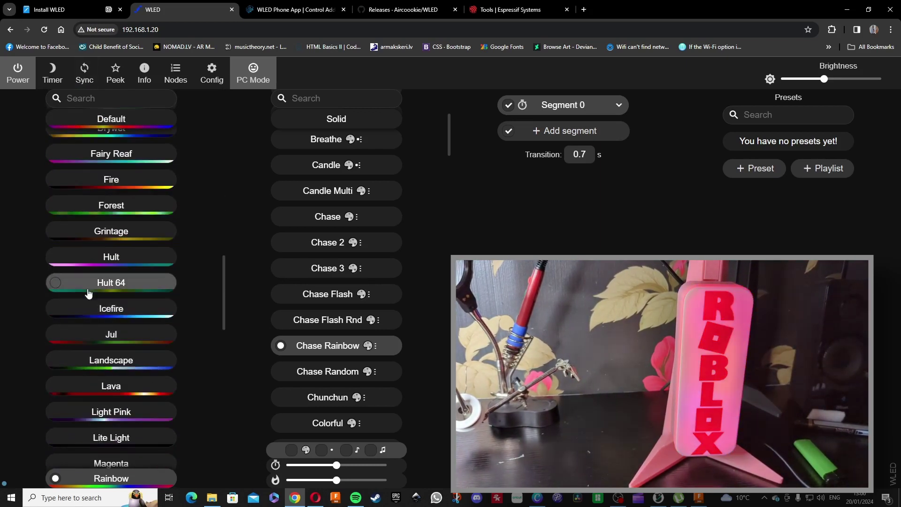
left_click(108, 308)
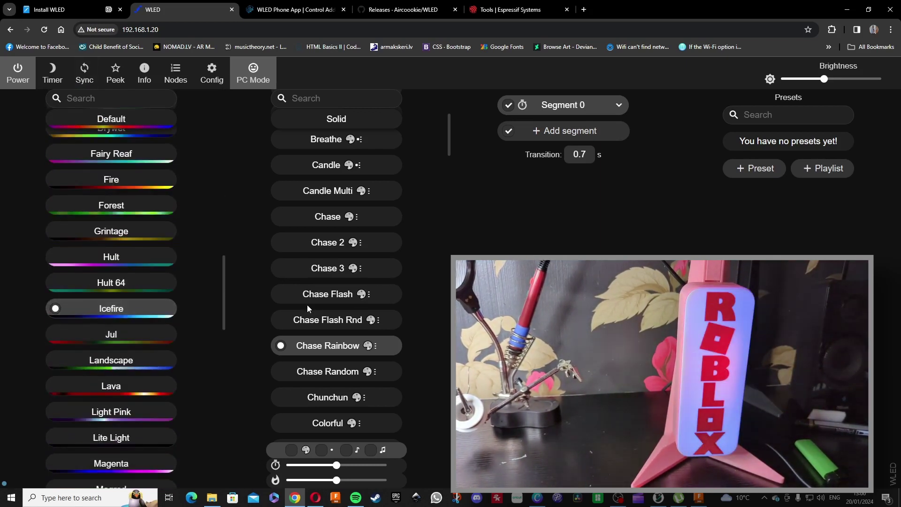
Step: Switch to the Colortwinkles effect with the Lava palette
scroll(340, 314, "down", 3)
left_click(320, 335)
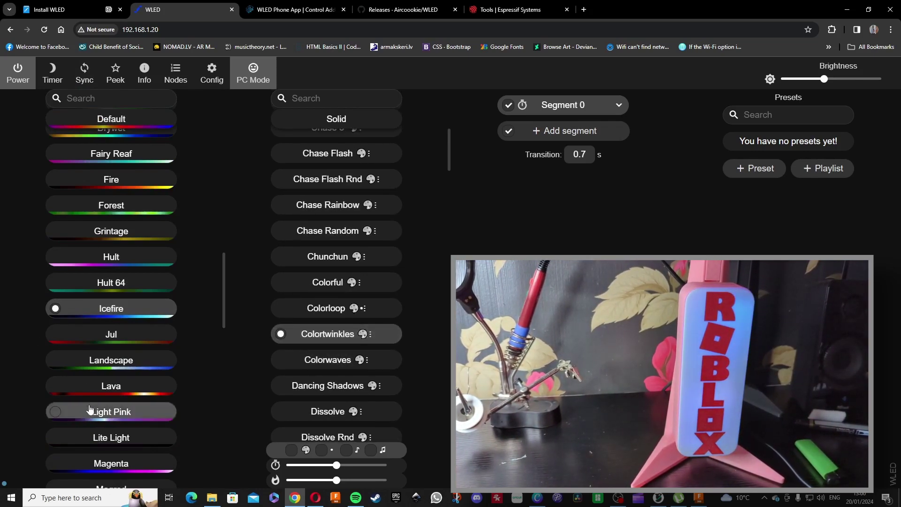
left_click(108, 386)
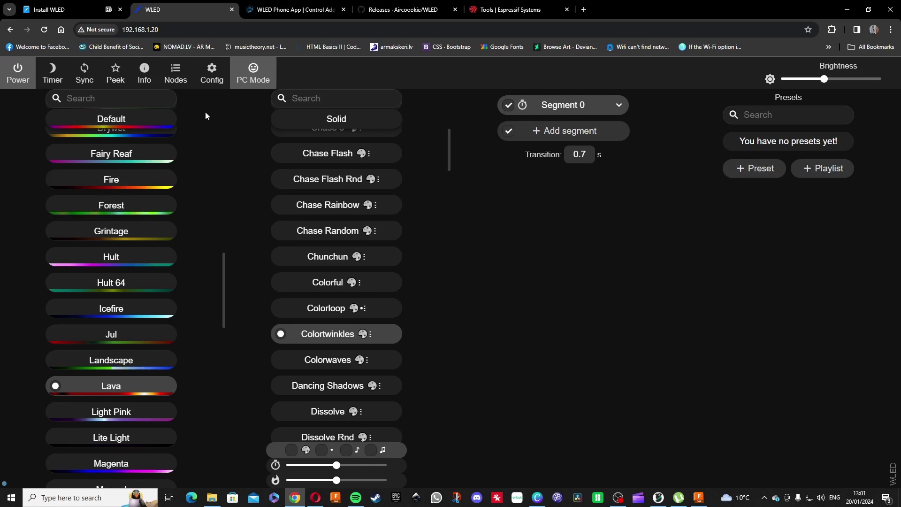
Step: In the LED preferences, check the colour order options and keep GRB
left_click(208, 81)
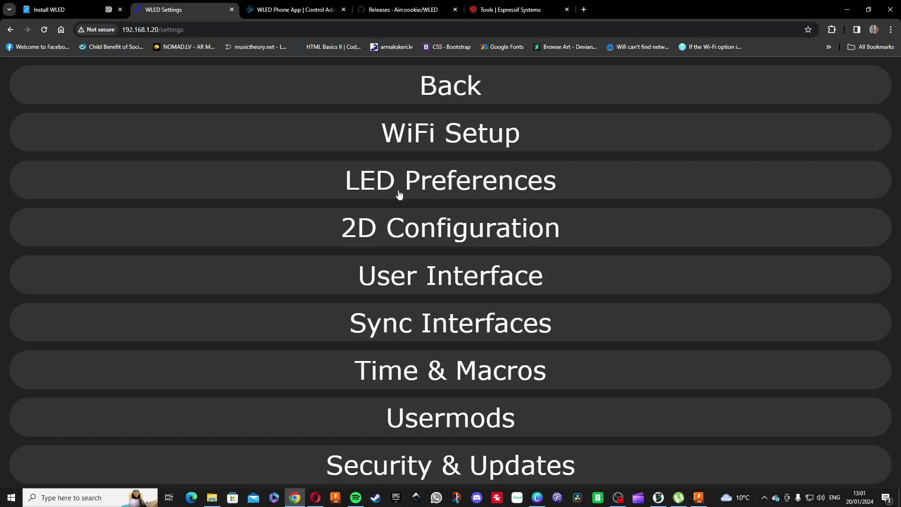
left_click(414, 184)
scroll(421, 263, "down", 2)
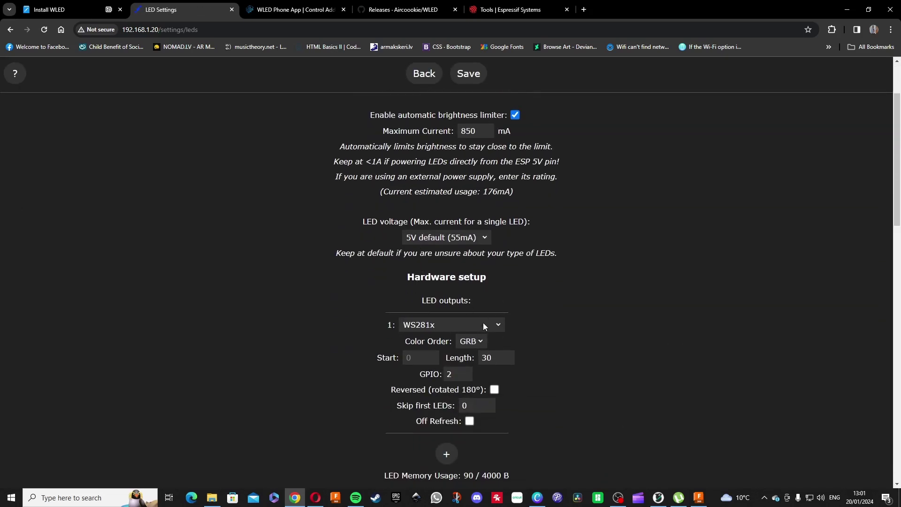
scroll(469, 291, "down", 2)
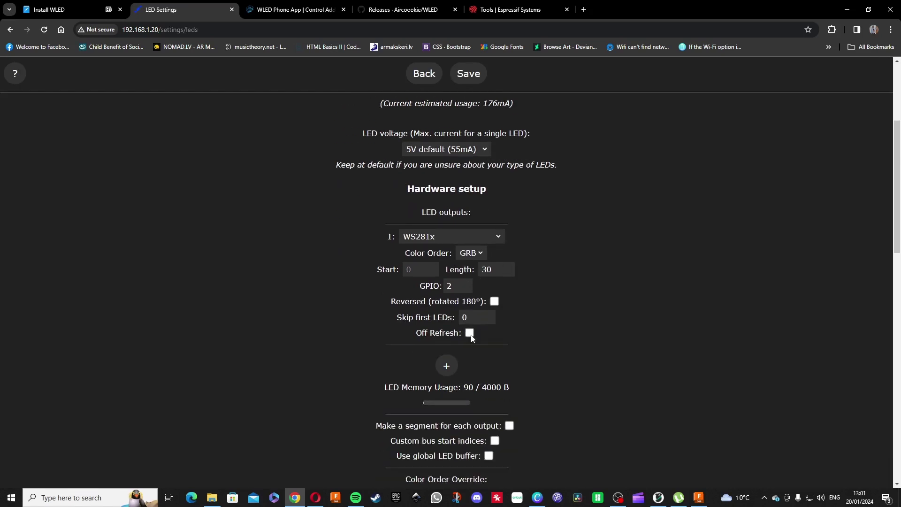
left_click(472, 252)
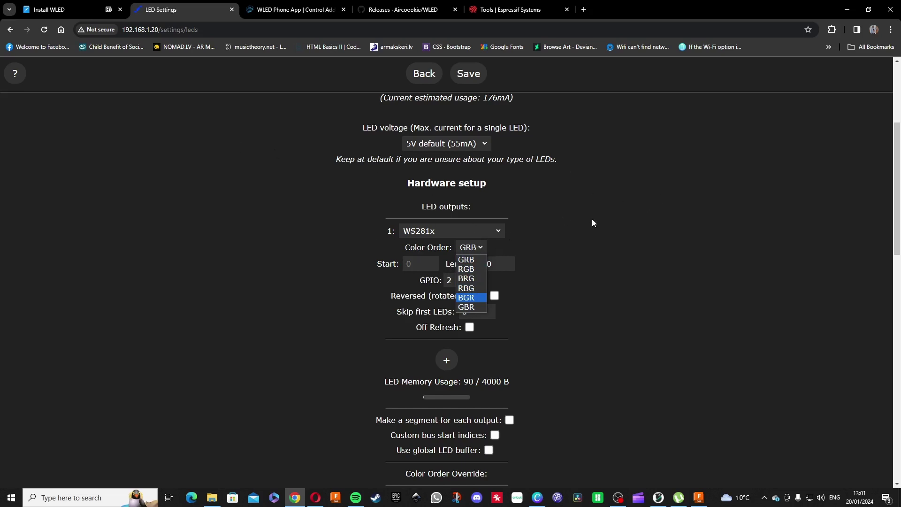
left_click(540, 209)
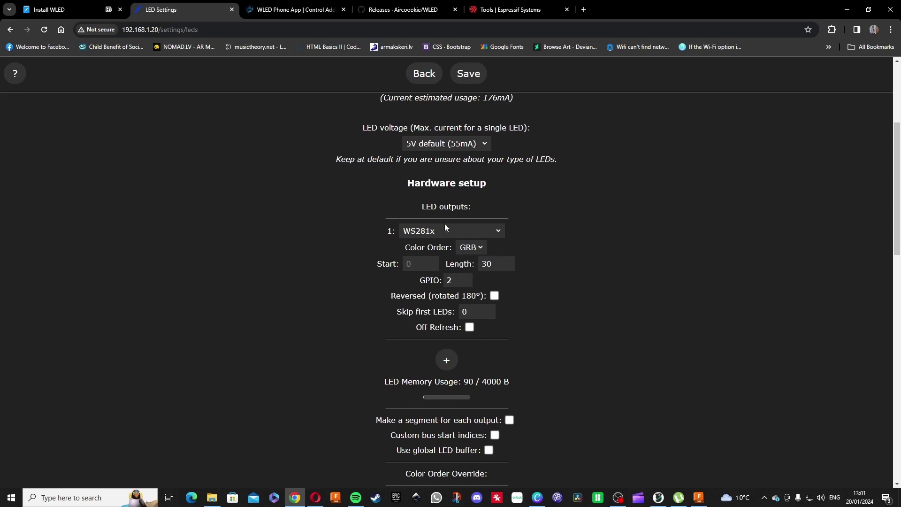
Step: Review the remaining LED defaults: 30 WS281x LEDs on GPIO 2, 850 mA limit
scroll(572, 256, "down", 1)
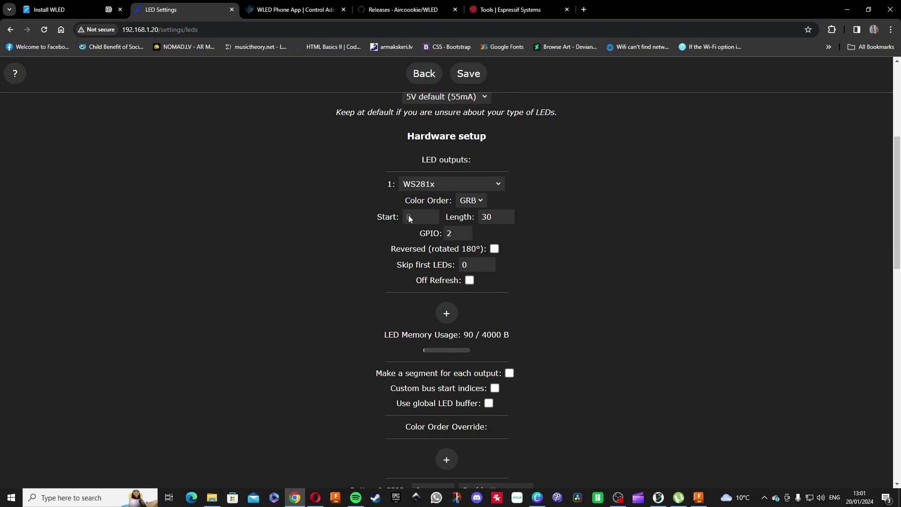
scroll(496, 218, "down", 1)
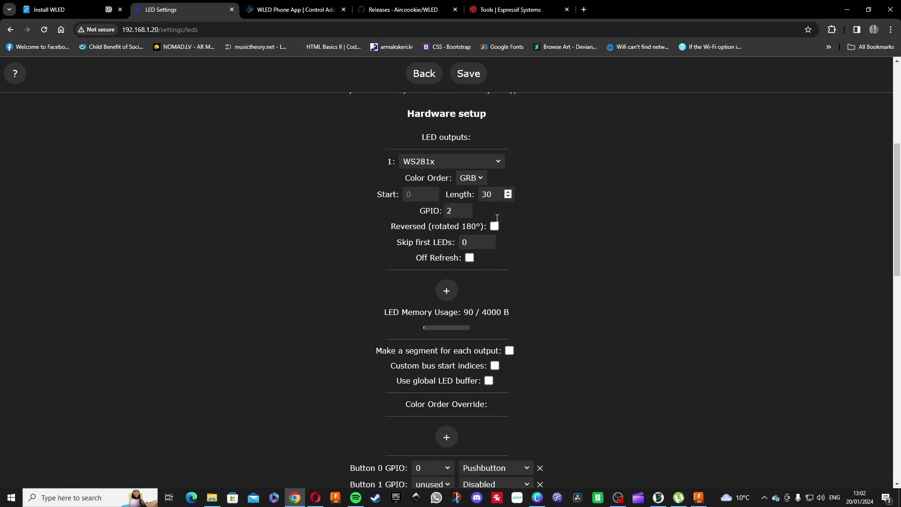
scroll(497, 217, "down", 1)
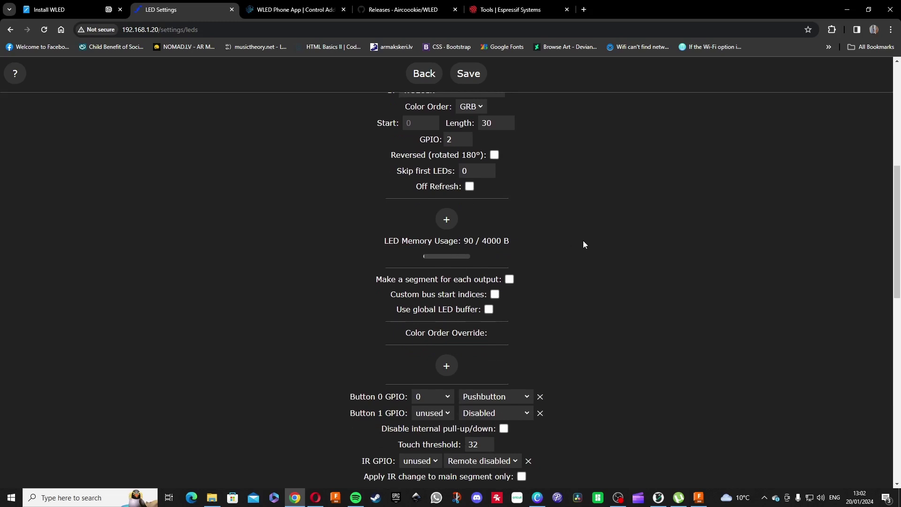
scroll(584, 242, "down", 1)
scroll(583, 242, "down", 2)
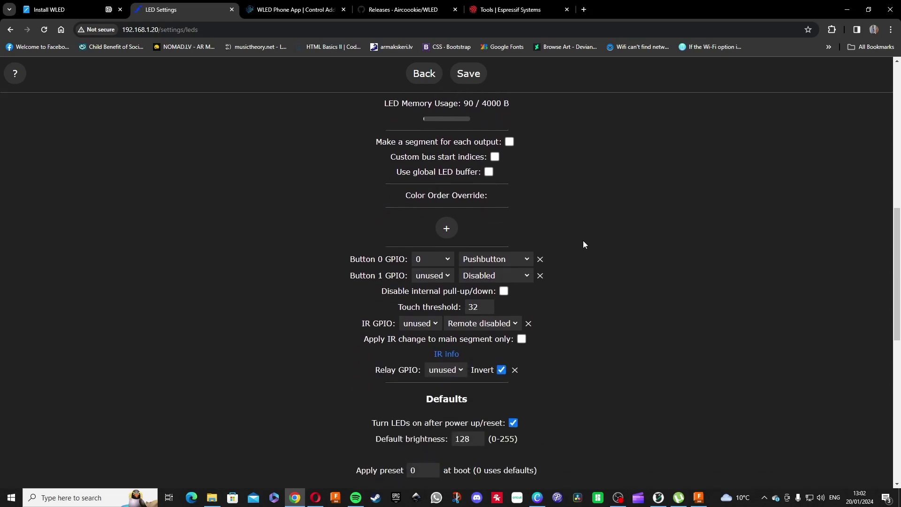
scroll(578, 253, "down", 2)
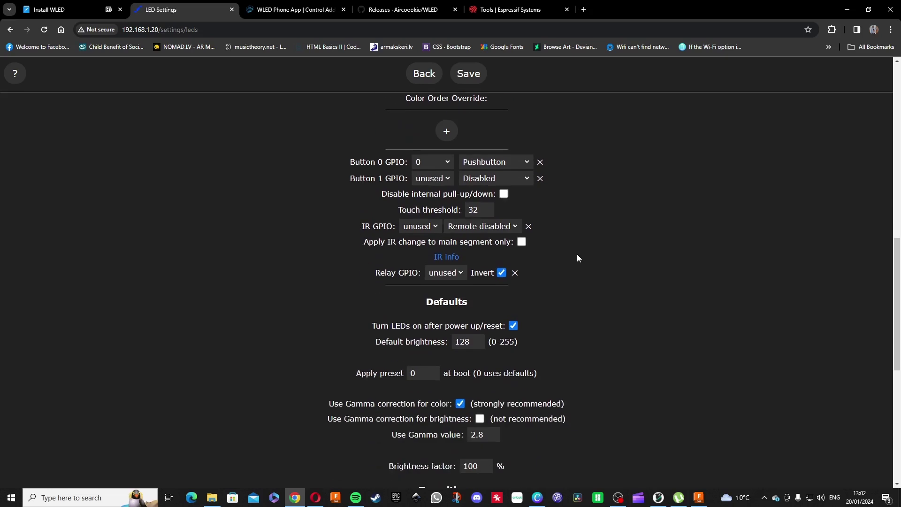
scroll(577, 254, "down", 1)
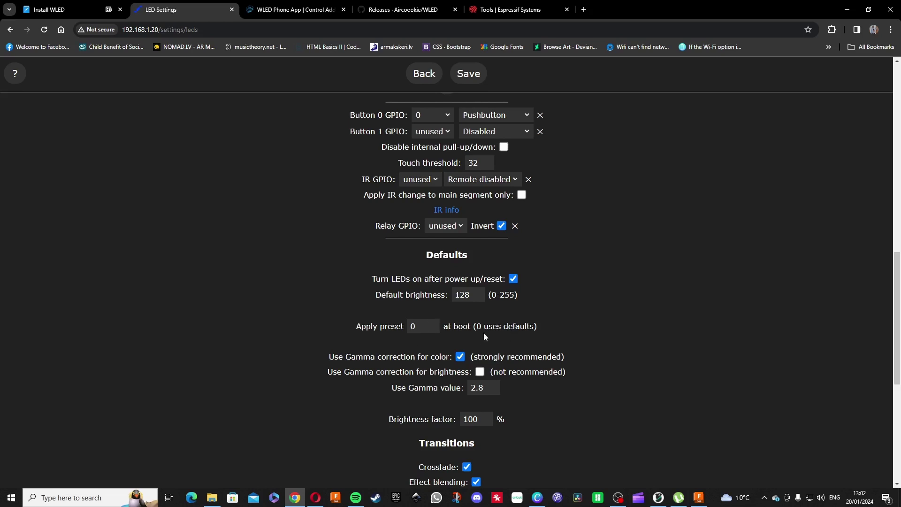
scroll(246, 253, "up", 10)
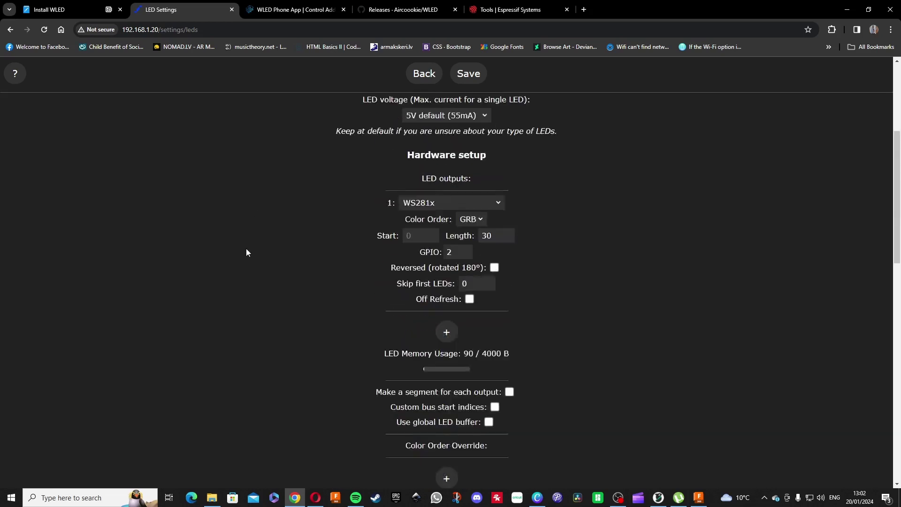
scroll(246, 253, "up", 2)
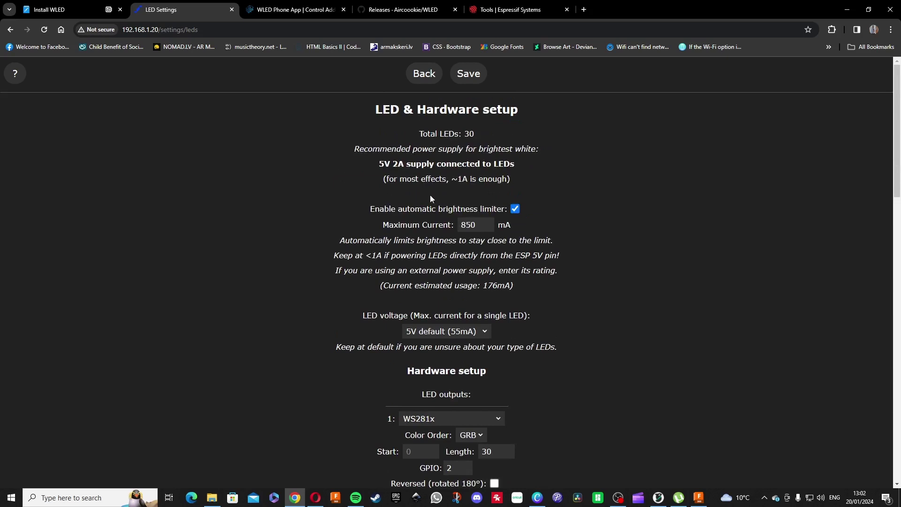
Step: In WiFi Setup, change the mDNS address from wled-48e1e7 to roblox
left_click(429, 74)
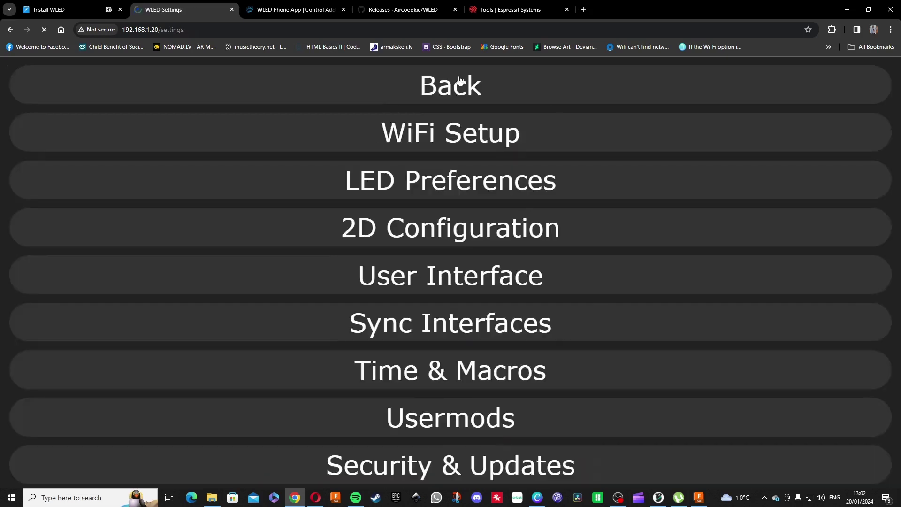
left_click(459, 132)
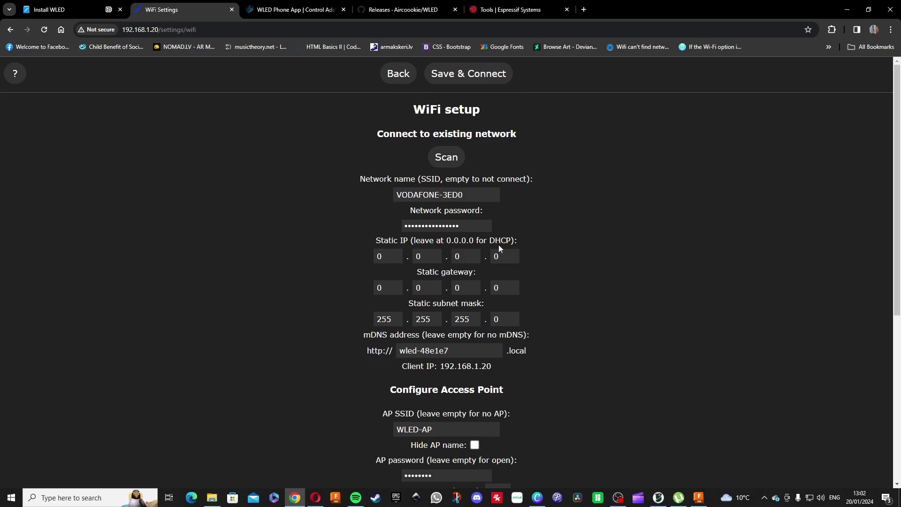
scroll(457, 313, "down", 2)
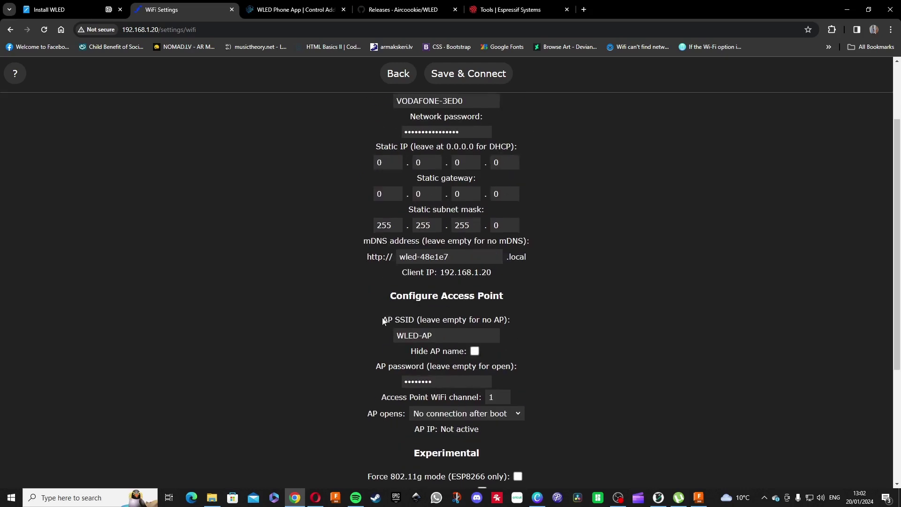
left_click(463, 257)
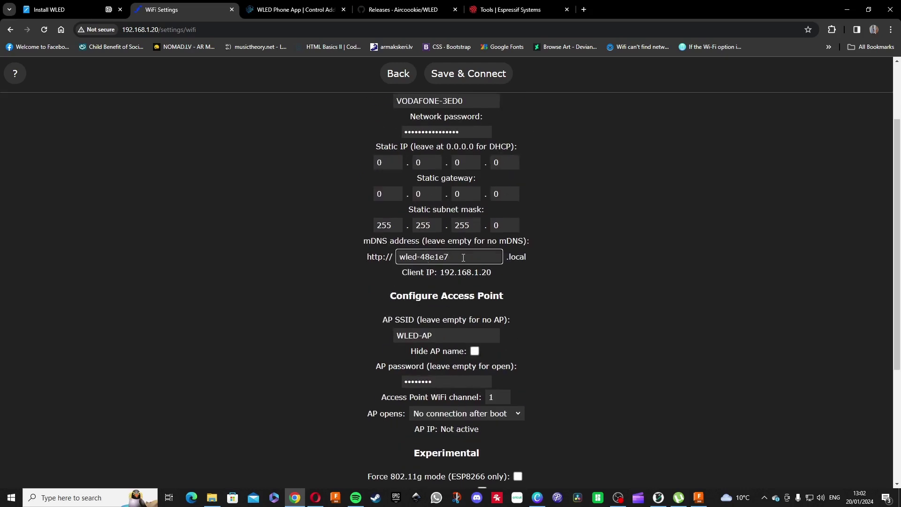
key("BackSpace")
key("BackSpace")
key("BackSpace")
key("BackSpace")
key("BackSpace")
key("BackSpace")
key("BackSpace")
key("BackSpace")
key("BackSpace")
key("BackSpace")
key("BackSpace")
type("roblox")
left_click(596, 275)
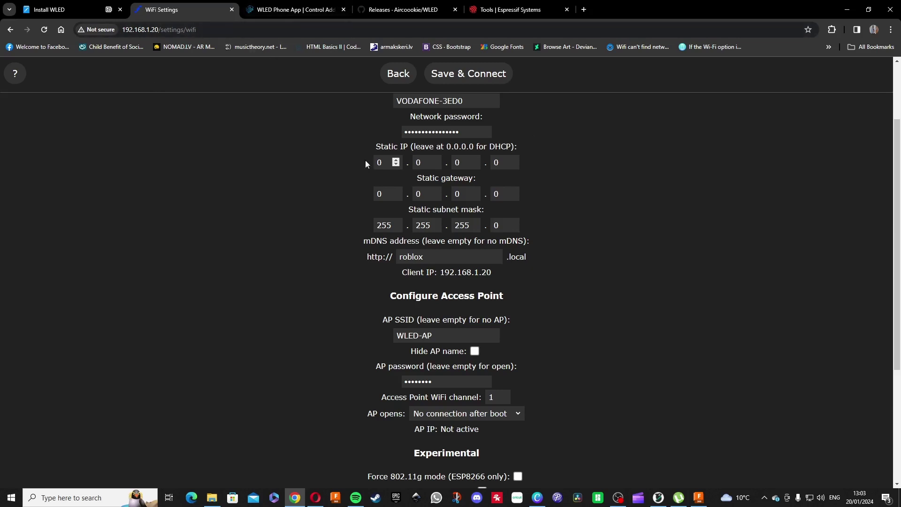
scroll(537, 340, "up", 2)
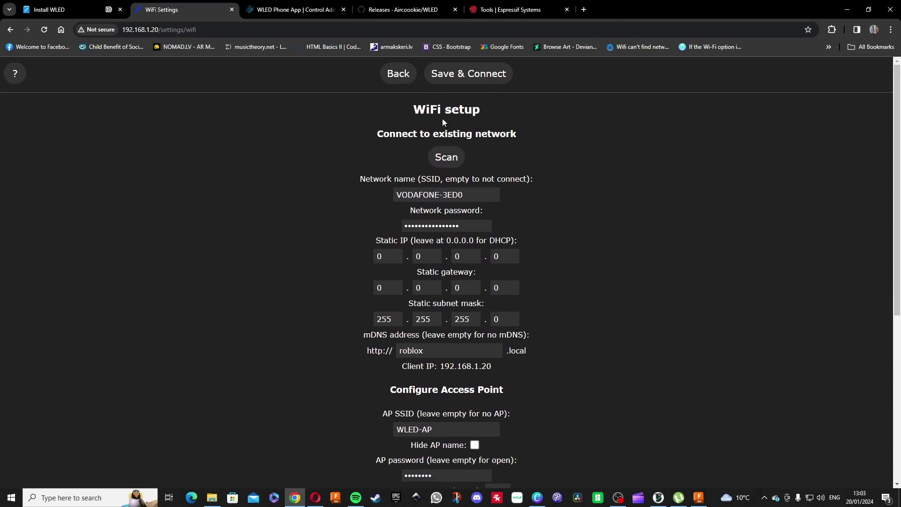
Step: Save & Connect the Wi-Fi settings, then return to and reload the 192.168.1.20 control page
left_click(458, 77)
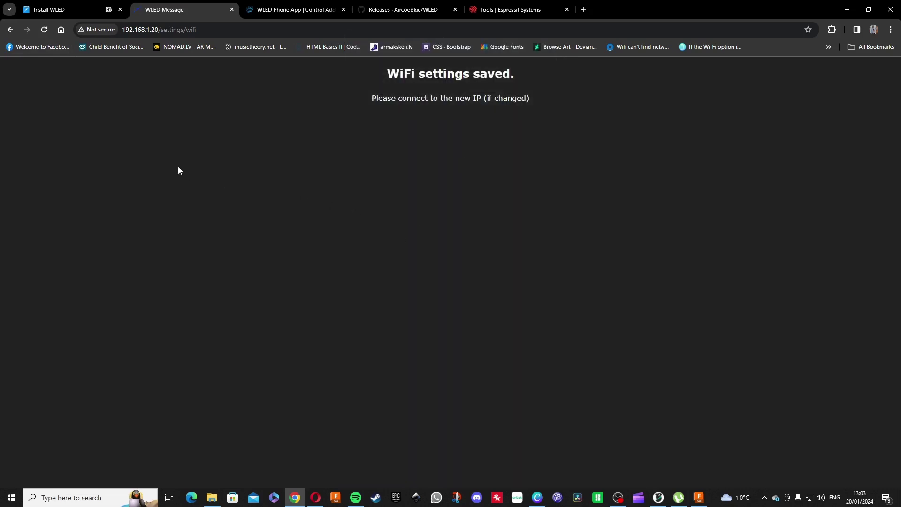
left_click(14, 31)
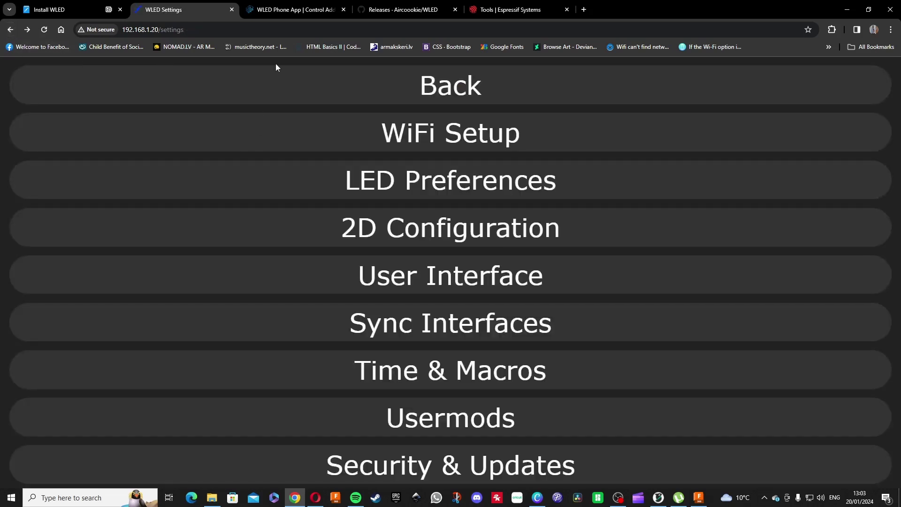
left_click(361, 91)
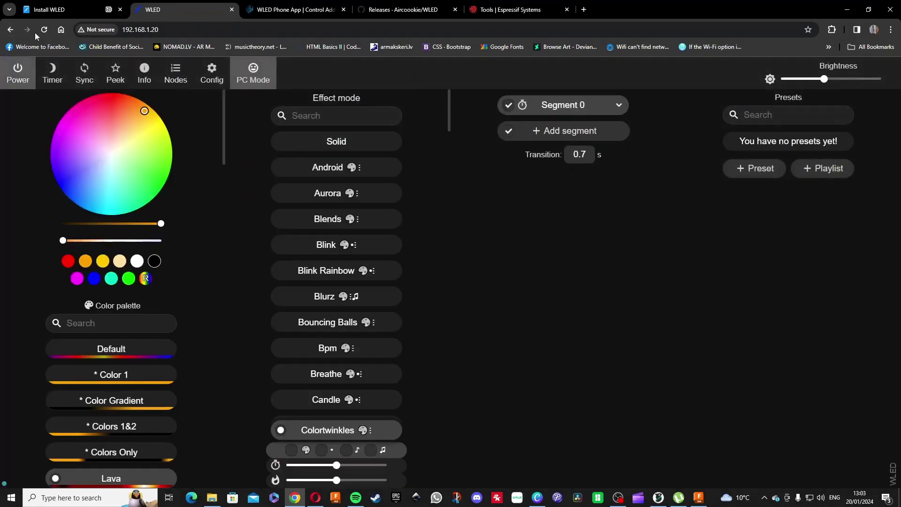
left_click(44, 29)
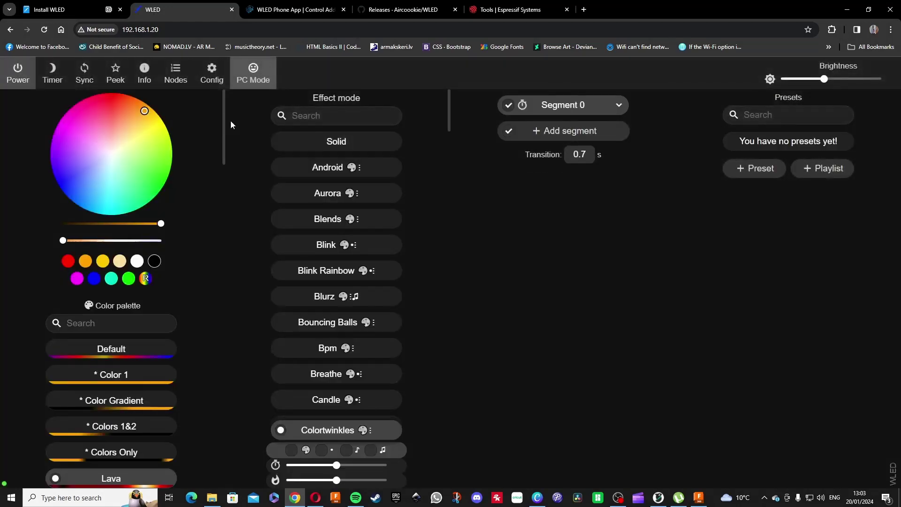
Step: Load the WLED UI at roblox.local and scroll through the effect mode list
left_click(193, 30)
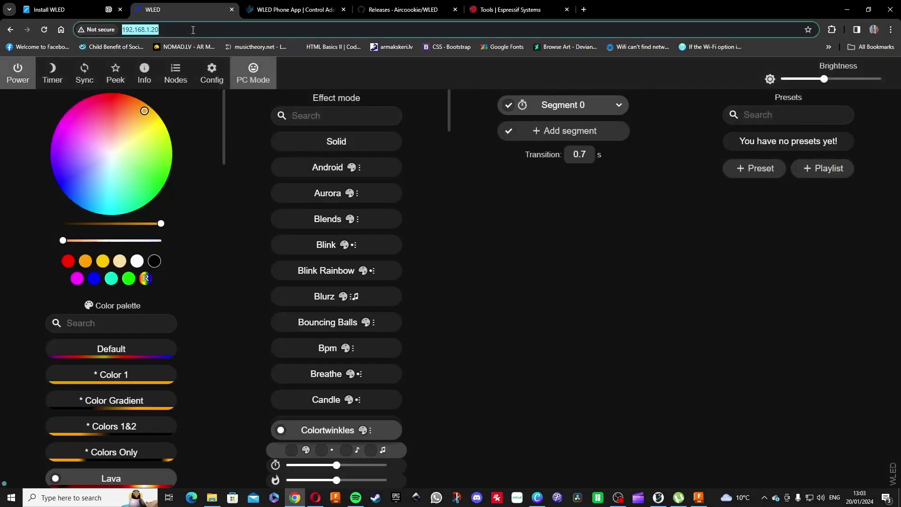
type("rp")
key("BackSpace")
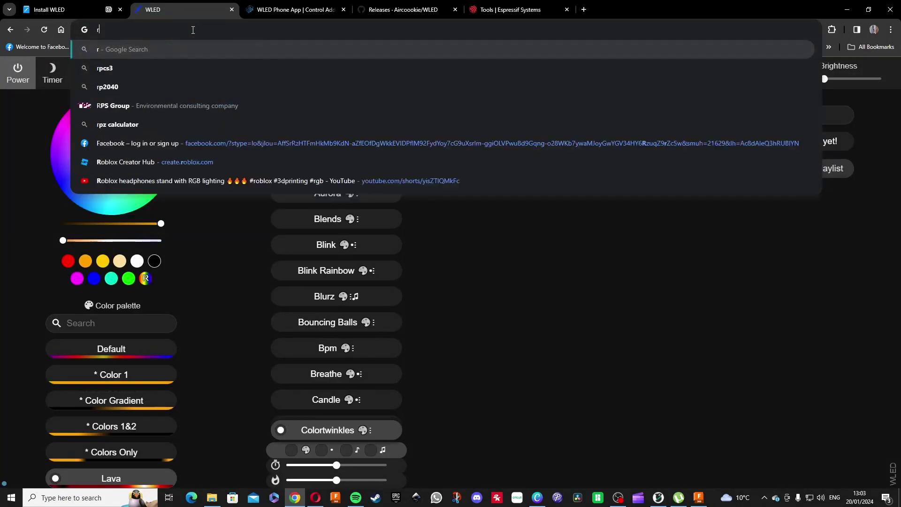
type("oblo")
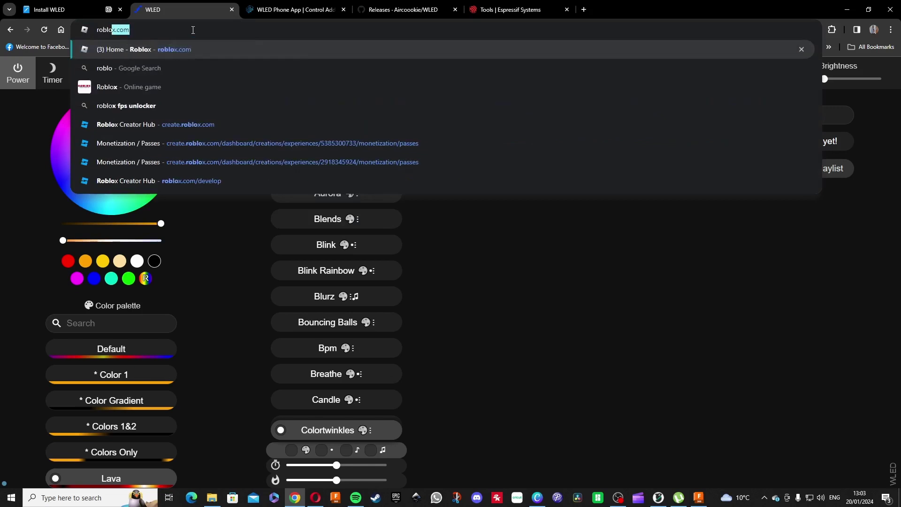
type("x.local")
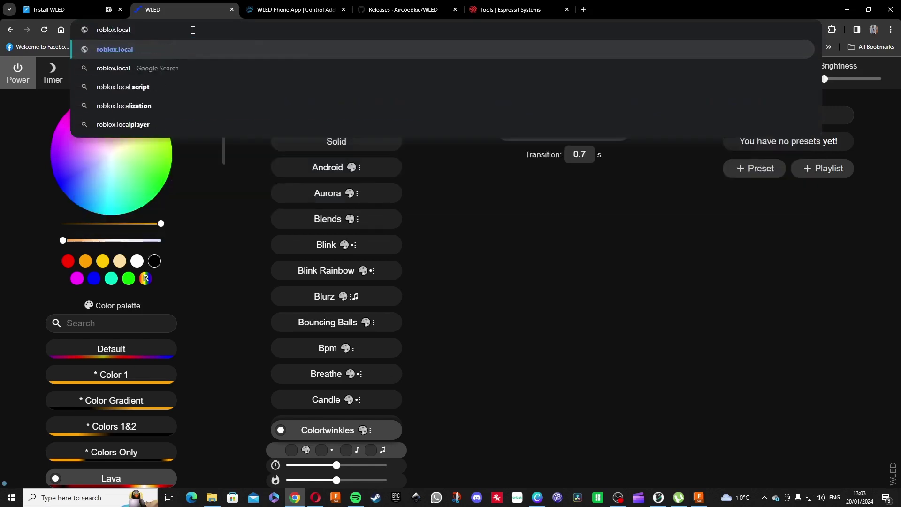
key("Return")
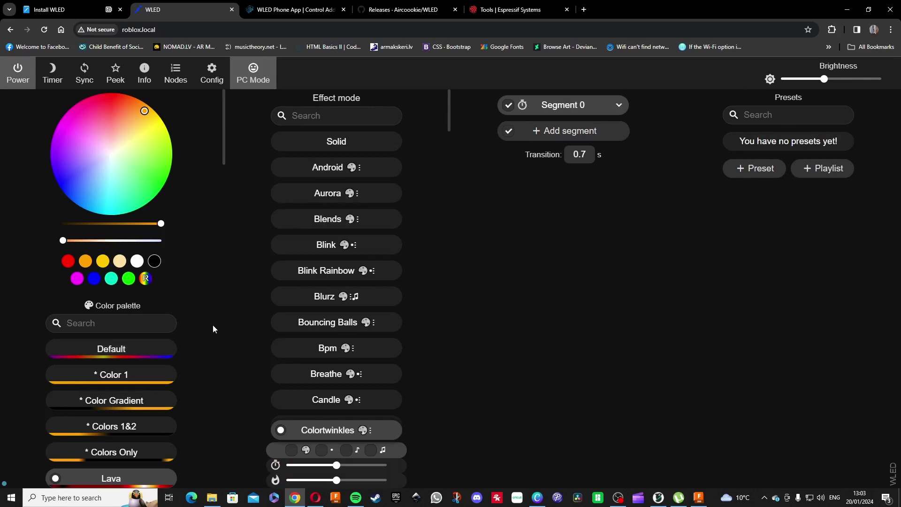
scroll(329, 324, "down", 3)
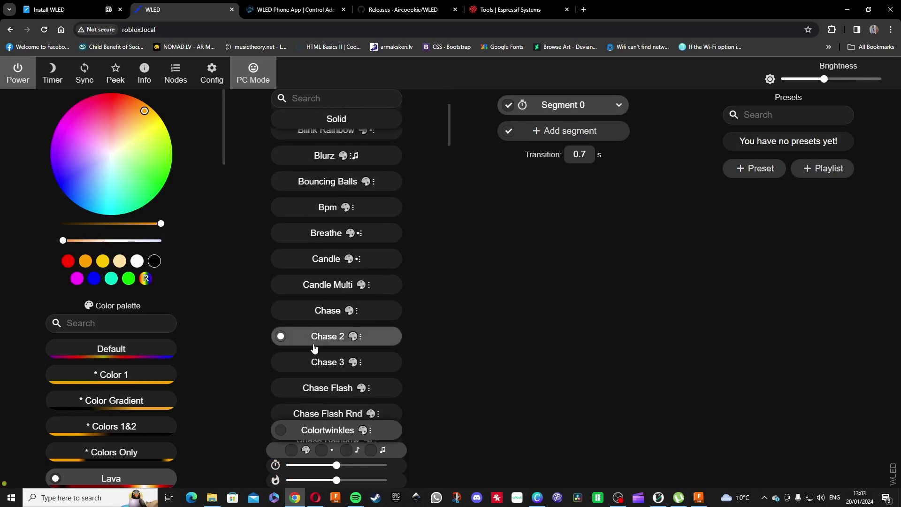
scroll(323, 350, "down", 5)
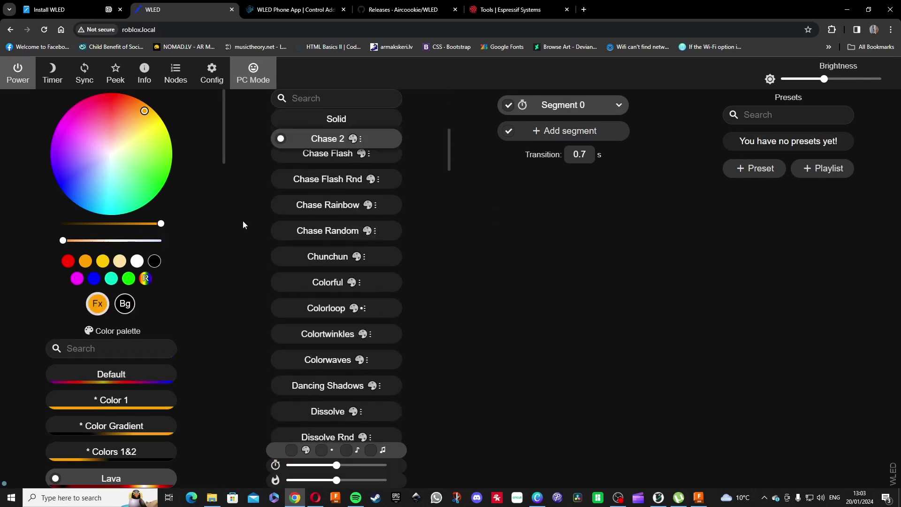